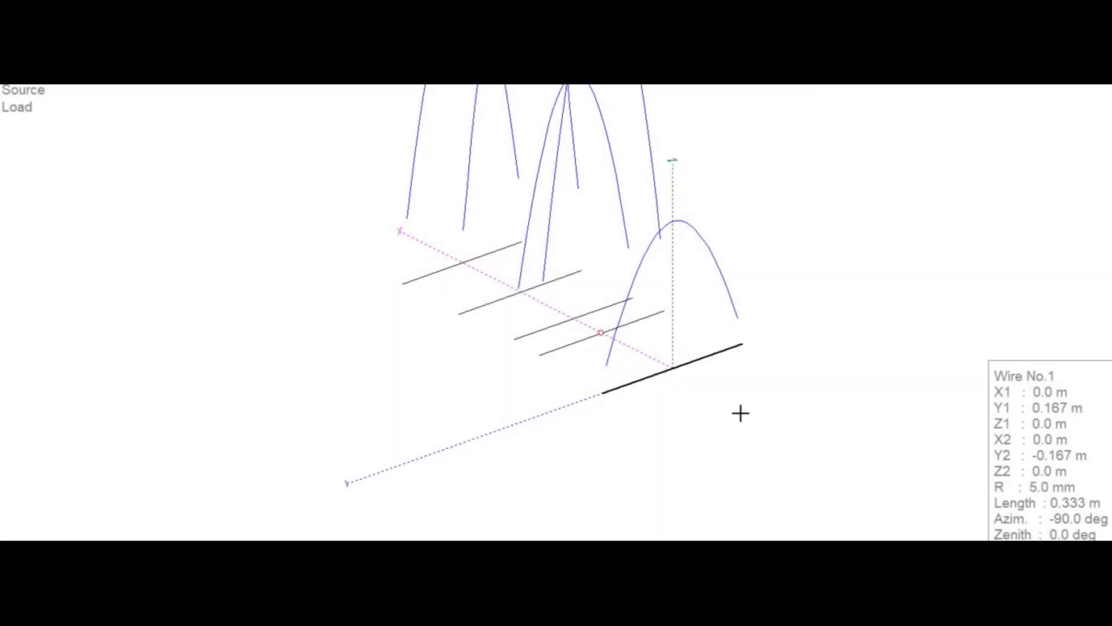
Orbit the geometry view to inspect the ten-wire crossed-element antenna from a new angle
mouse_move(739, 412)
mouse_down()
mouse_move(755, 400)
mouse_move(732, 411)
mouse_move(743, 412)
mouse_up()
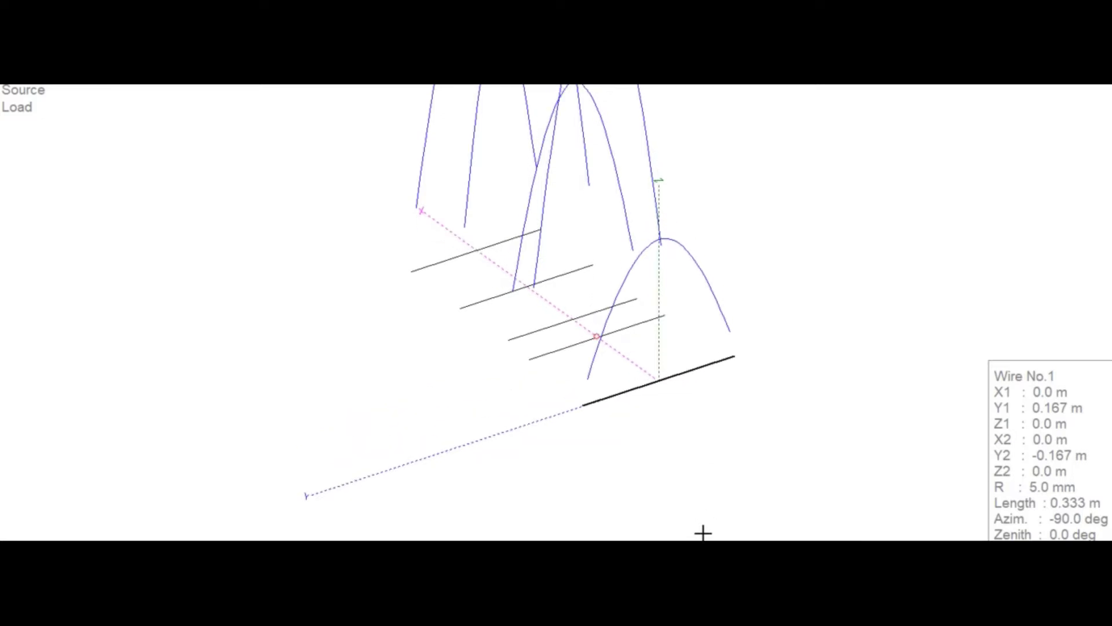
drag(514, 350, 481, 358)
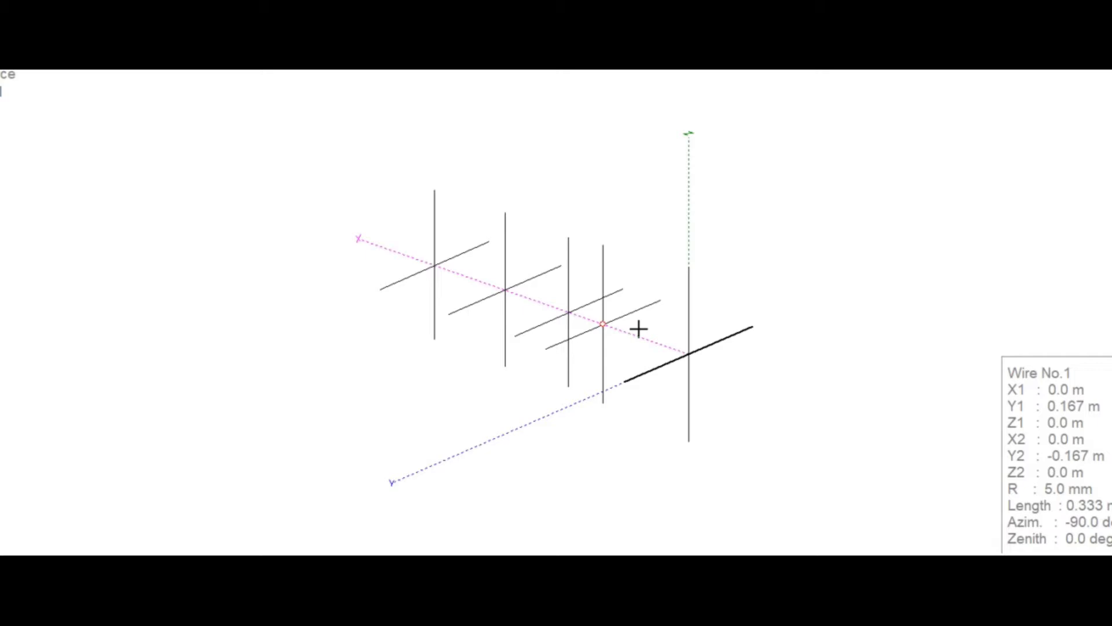
mouse_move(821, 386)
mouse_down()
mouse_move(832, 378)
mouse_move(794, 387)
mouse_up()
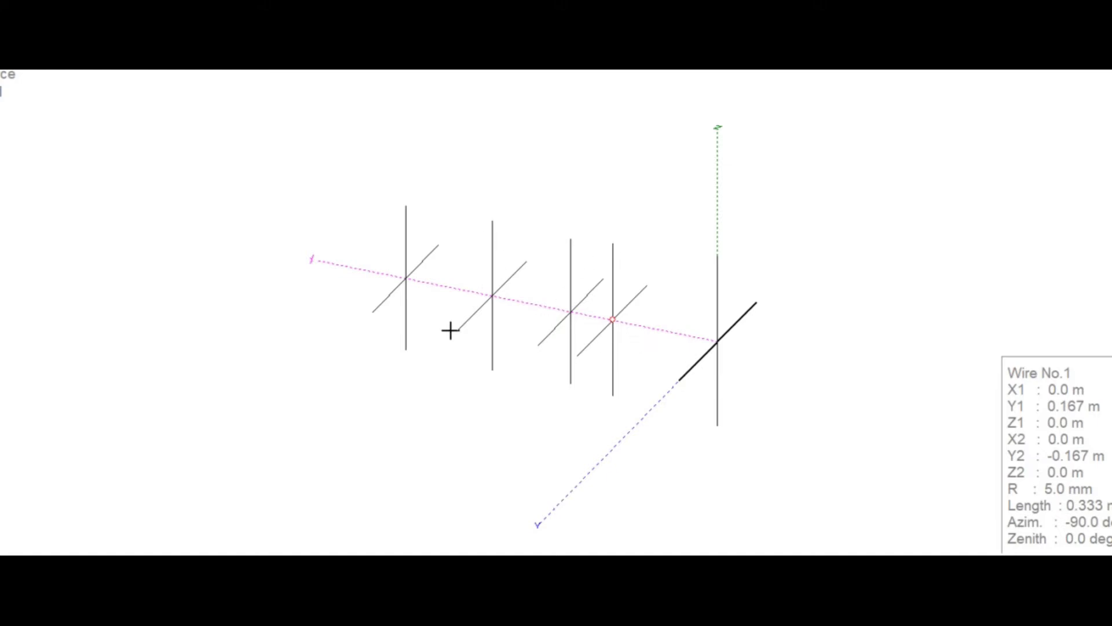
drag(826, 388, 837, 387)
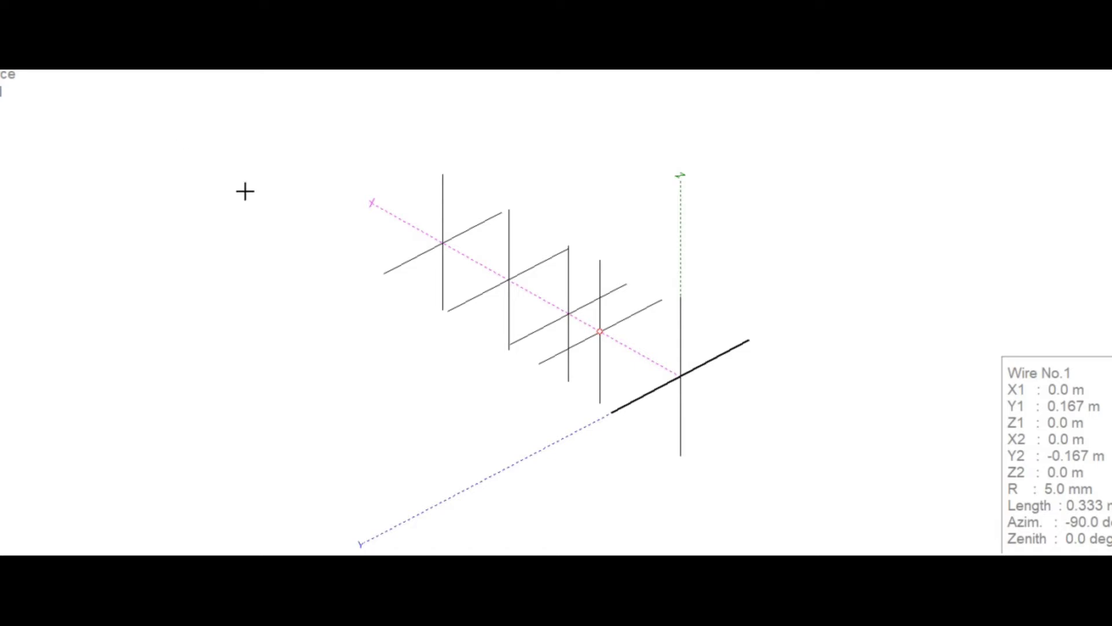
drag(448, 382, 442, 377)
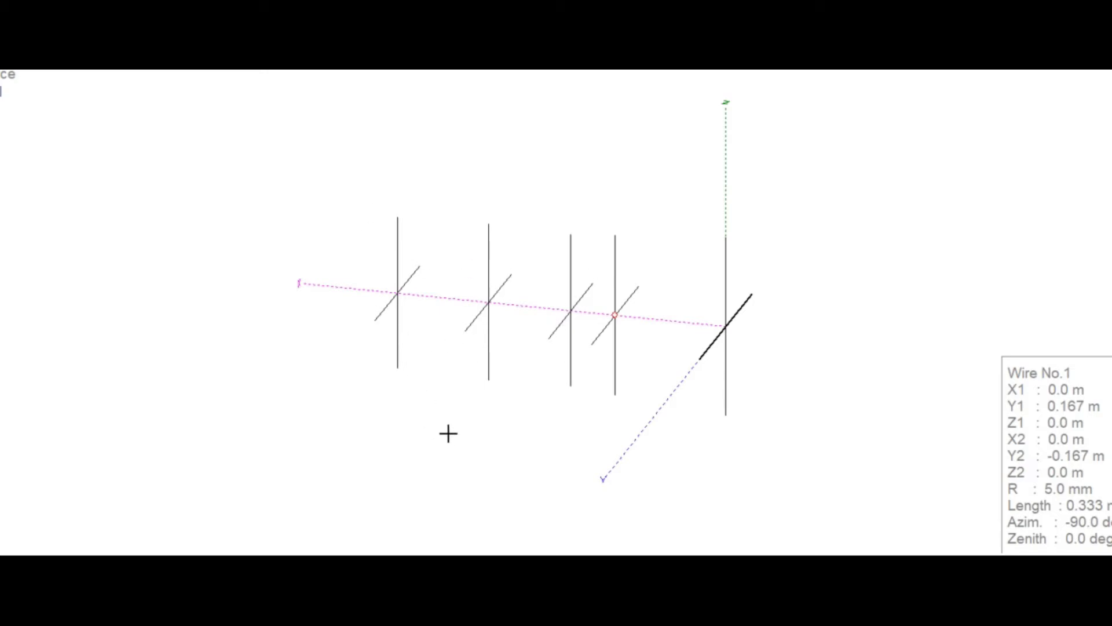
key(Left)
key(Left)
key(Left)
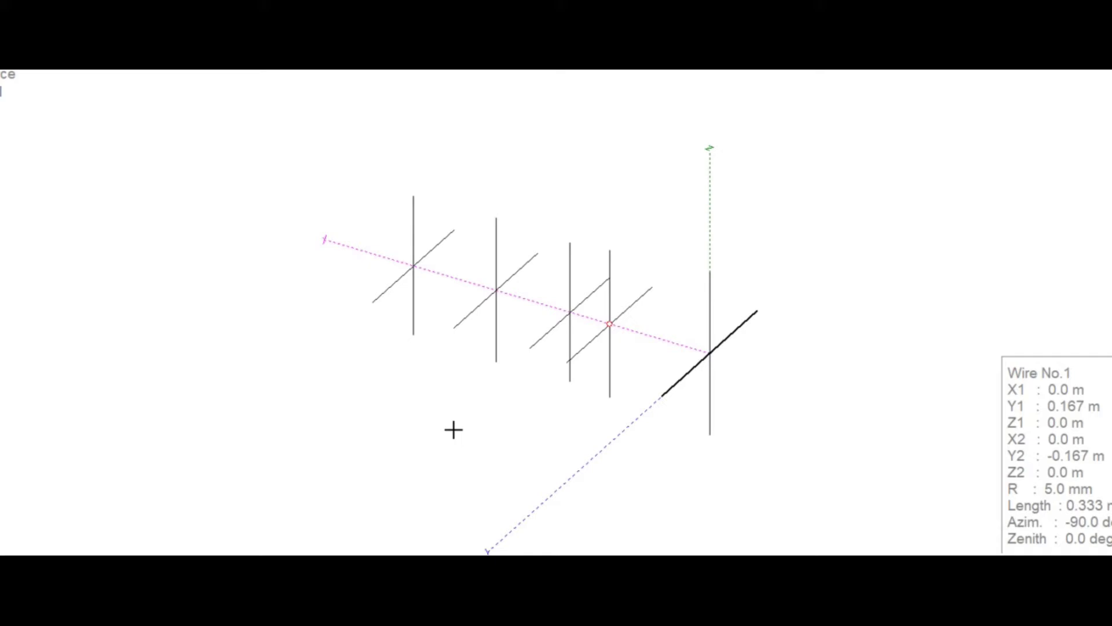
key(Left)
key(Left)
key(Left)
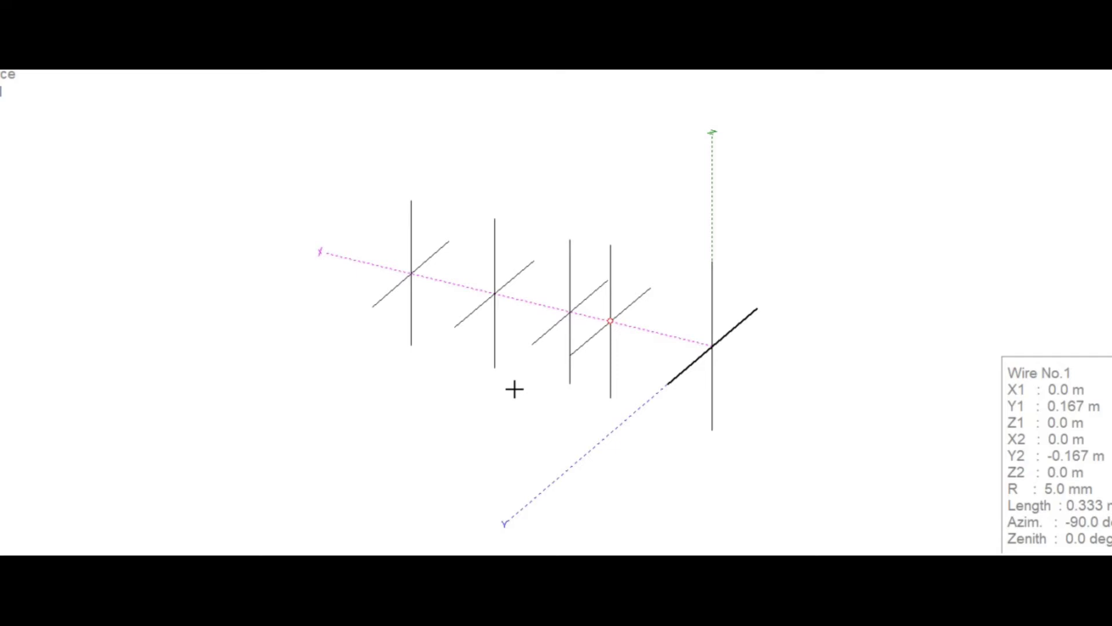
mouse_move(515, 389)
mouse_down()
mouse_move(506, 385)
mouse_move(516, 390)
mouse_up()
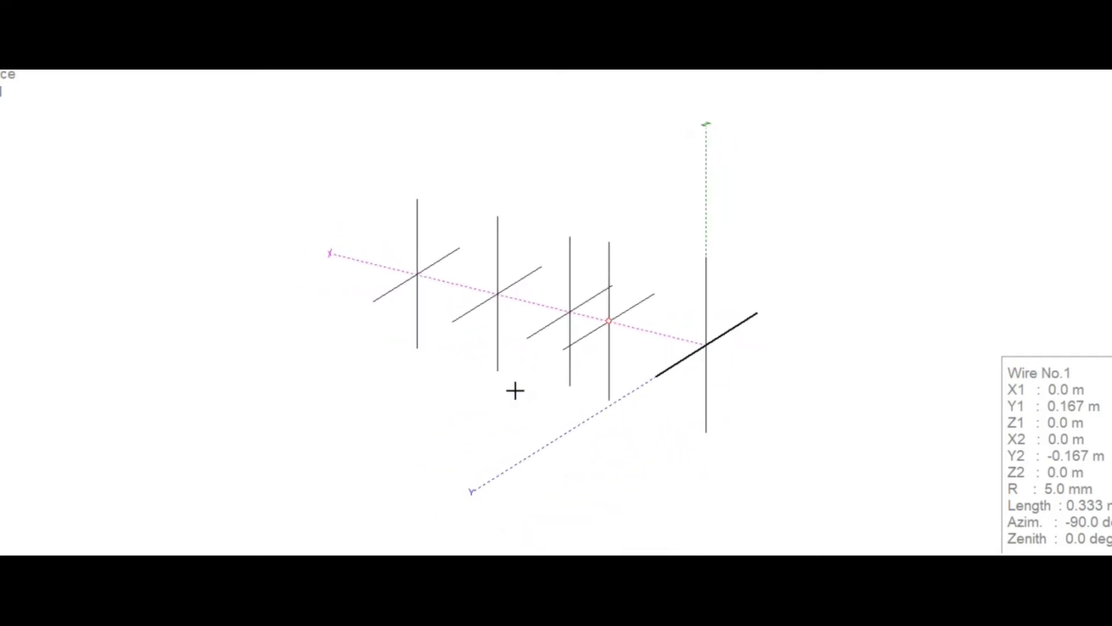